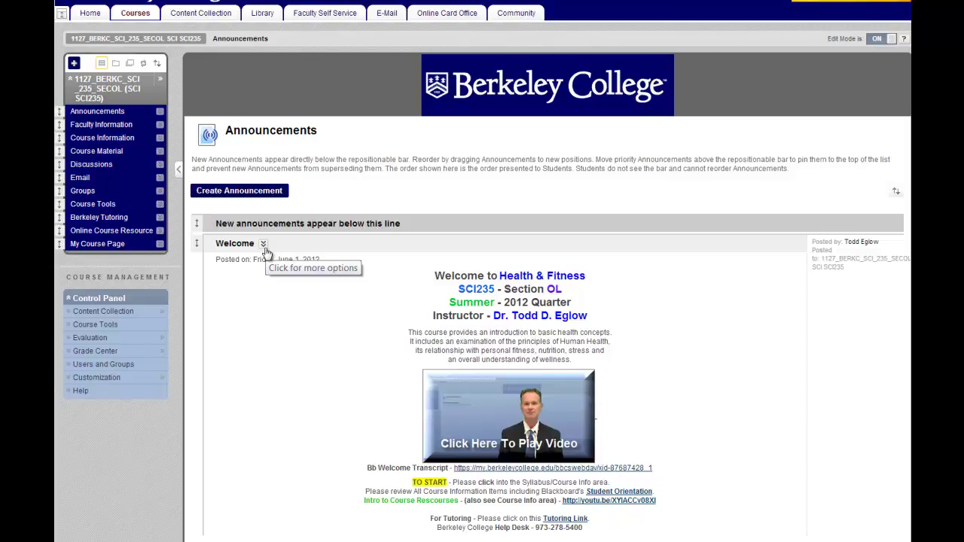
- Open the Welcome announcement for editing and select its message from "an overall understanding of wellness." through the Bb Welcome Transcript link
click(263, 244)
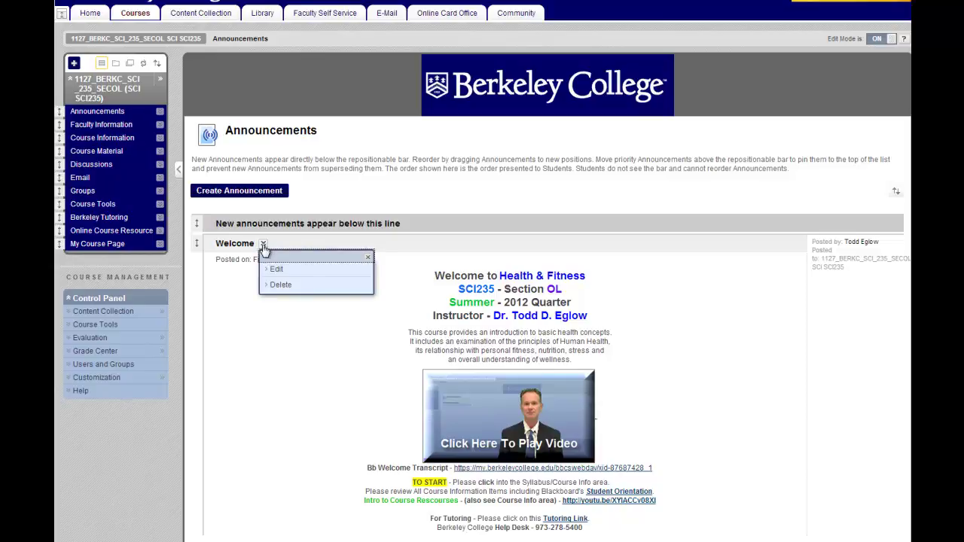
click(294, 270)
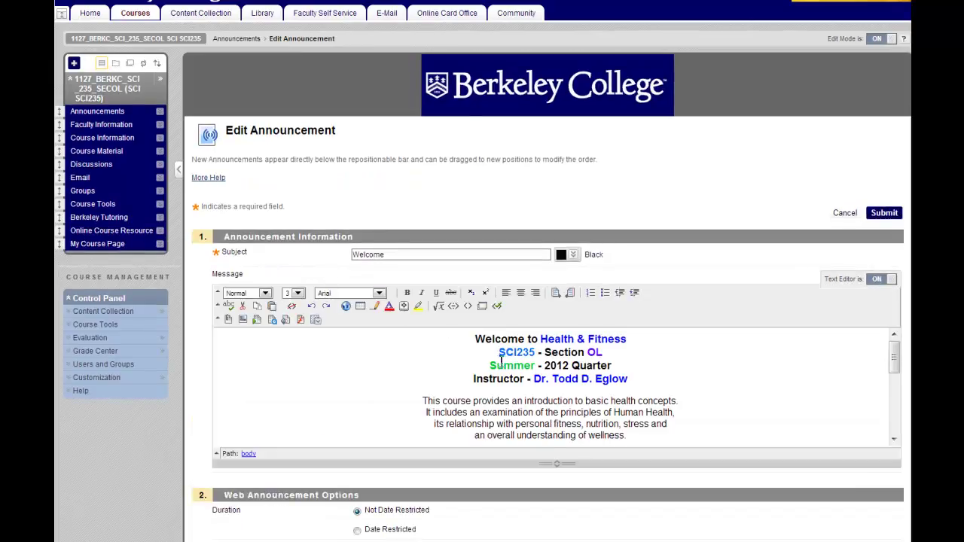
scroll(512, 365, down, 2)
drag(479, 375, 564, 410)
drag(610, 437, 765, 400)
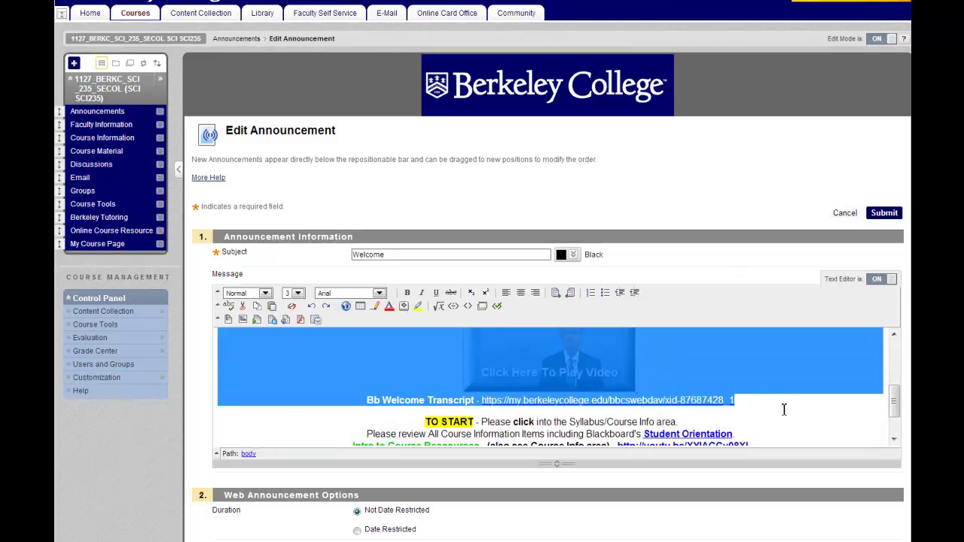
scroll(784, 410, up, 2)
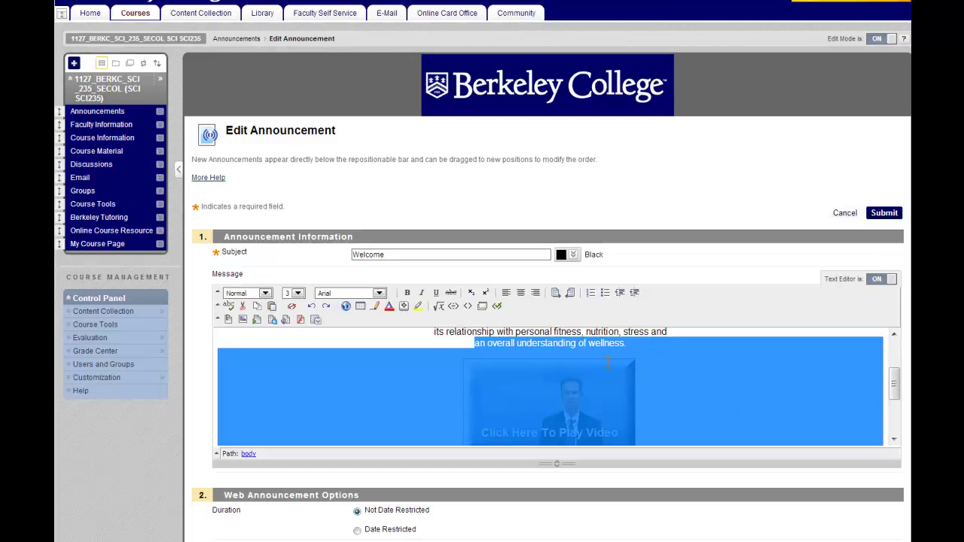
- Add the placeholder text "sdfsdf" before the video image and "sdfdf" after it in the Welcome message
click(466, 373)
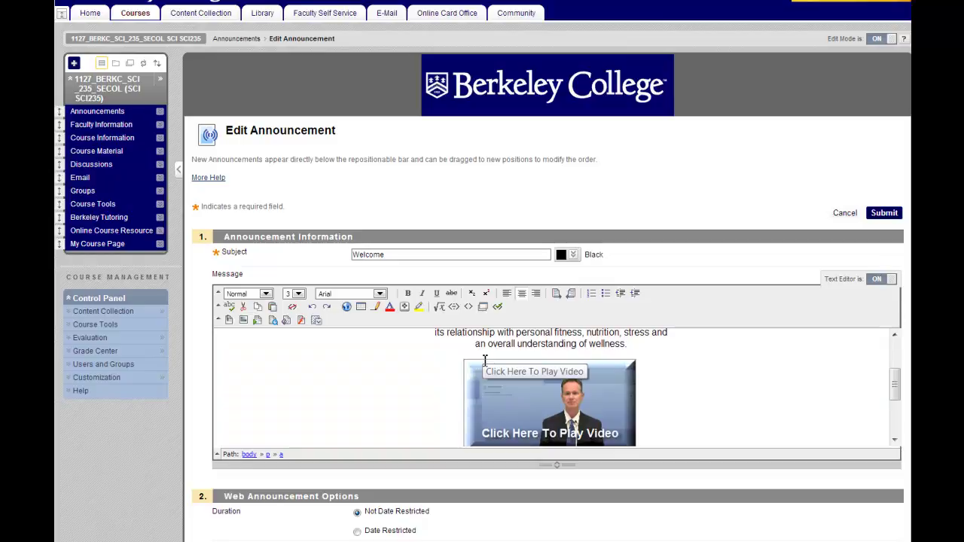
text(sdfsdf)
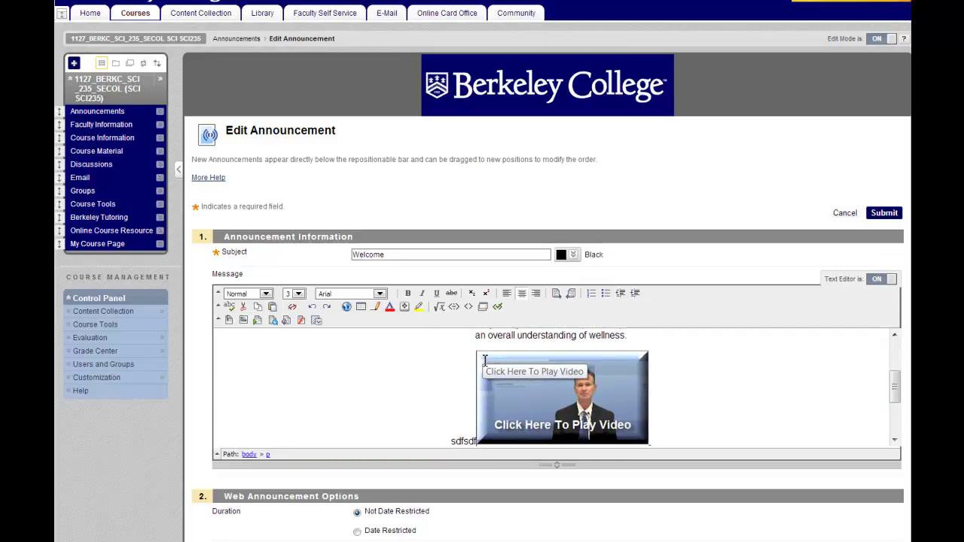
click(678, 415)
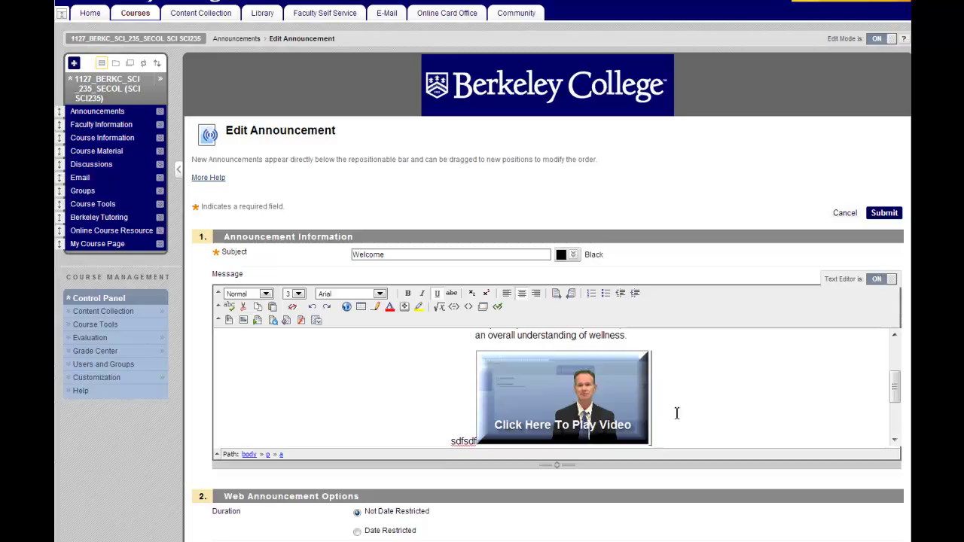
text(sdfsdf)
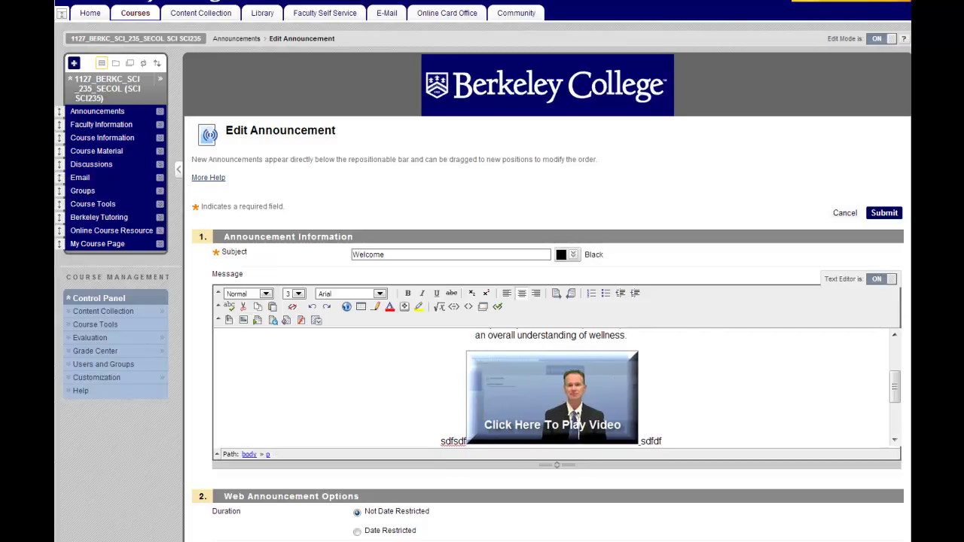
- Copy the video image together with the placeholder text on both sides of it
drag(440, 441, 681, 440)
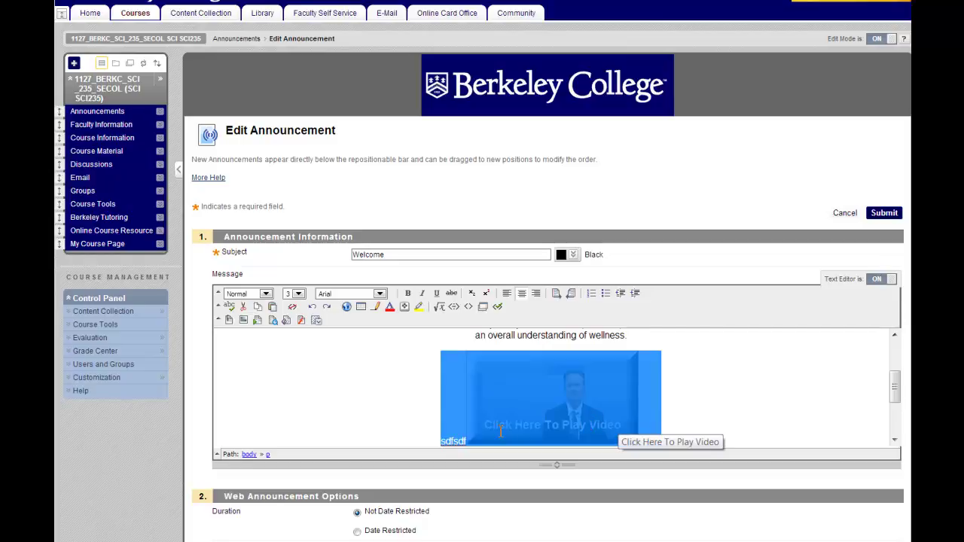
right_click(626, 428)
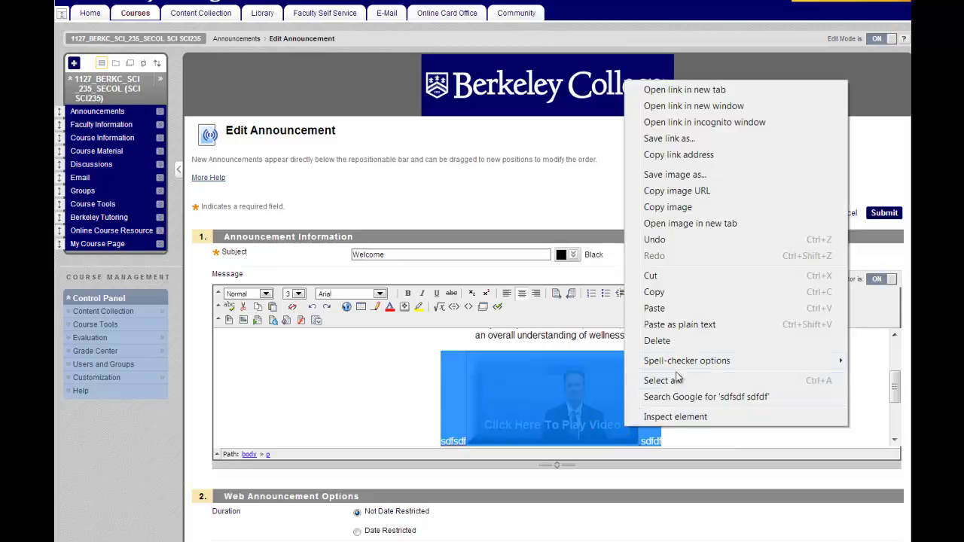
click(691, 299)
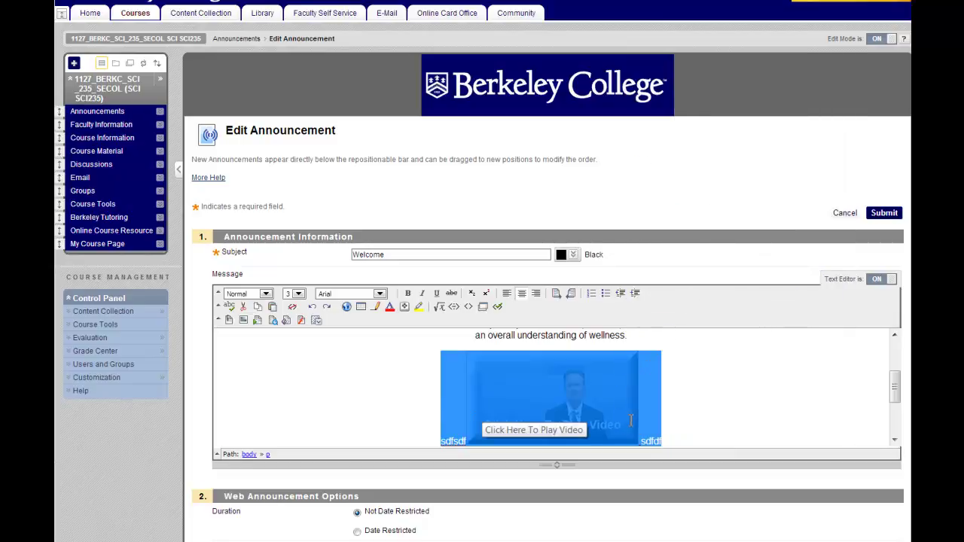
- Copy the message from "an overall understanding of wellness." through the Bb Welcome Transcript link, and cancel editing the Welcome announcement
drag(483, 336, 758, 410)
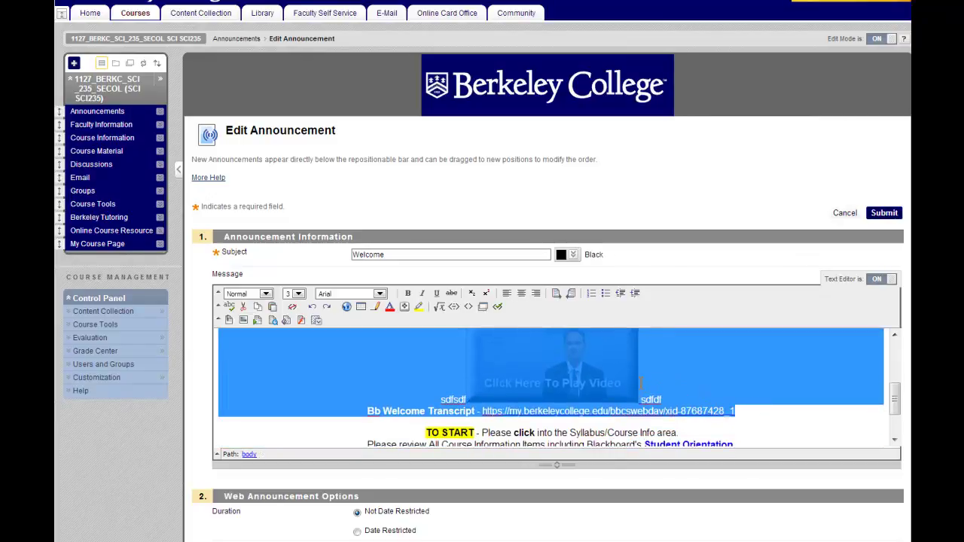
scroll(640, 383, up, 2)
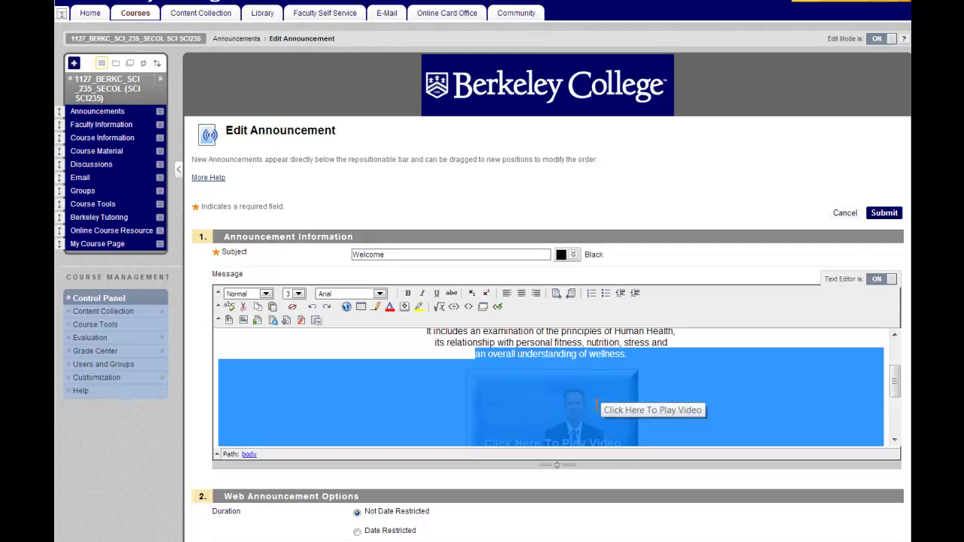
right_click(614, 407)
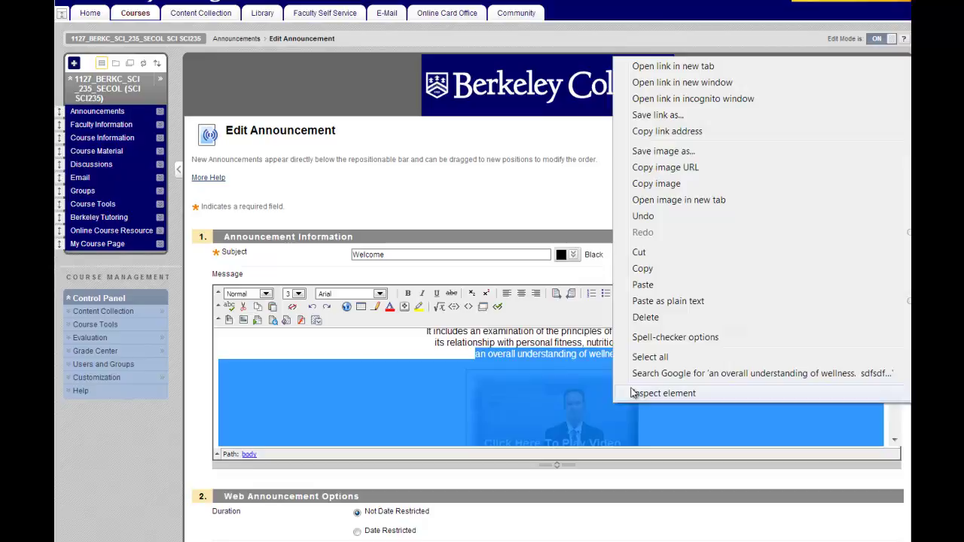
click(672, 278)
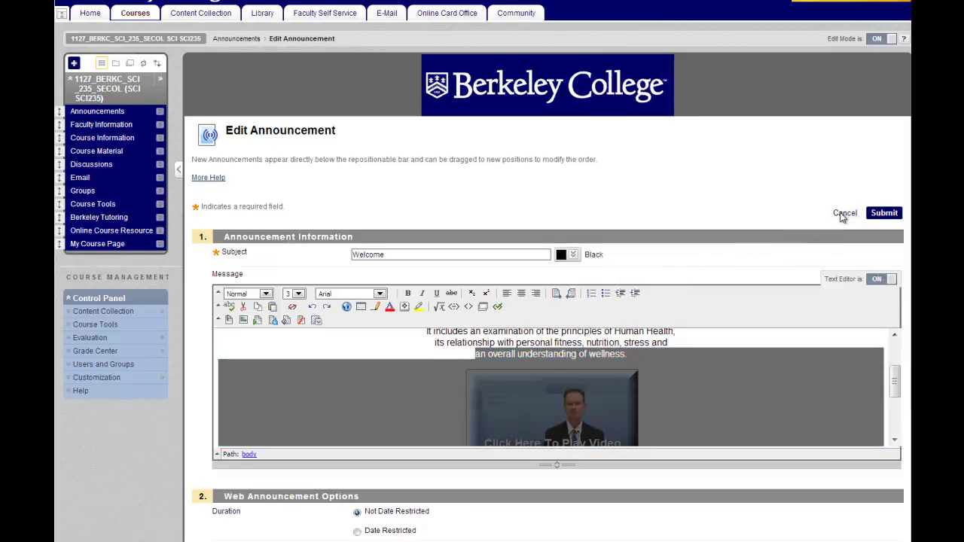
click(845, 213)
- Go to the 1127_BERKC_SCI_235_SECOL2 course and open the "Welcome Video Announcement Copy." announcement for editing
click(149, 15)
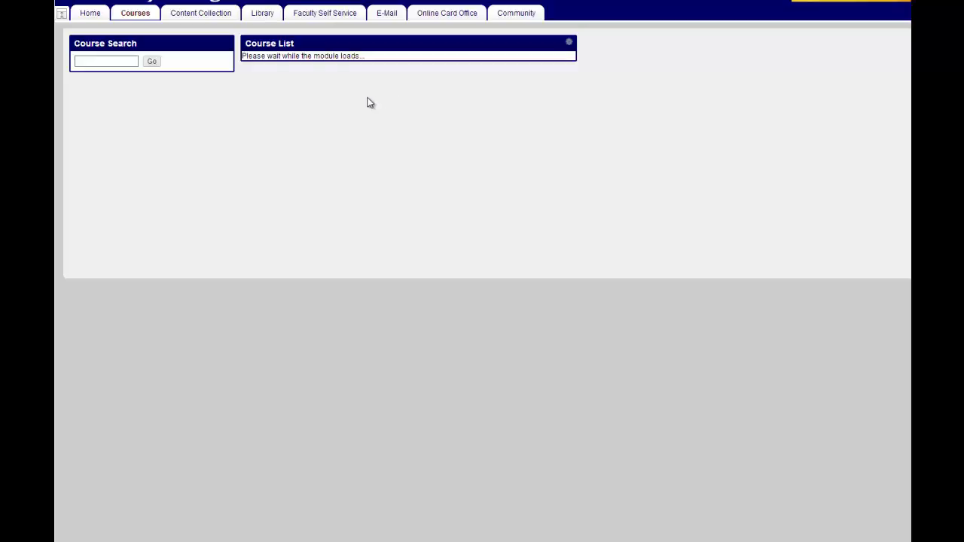
click(278, 90)
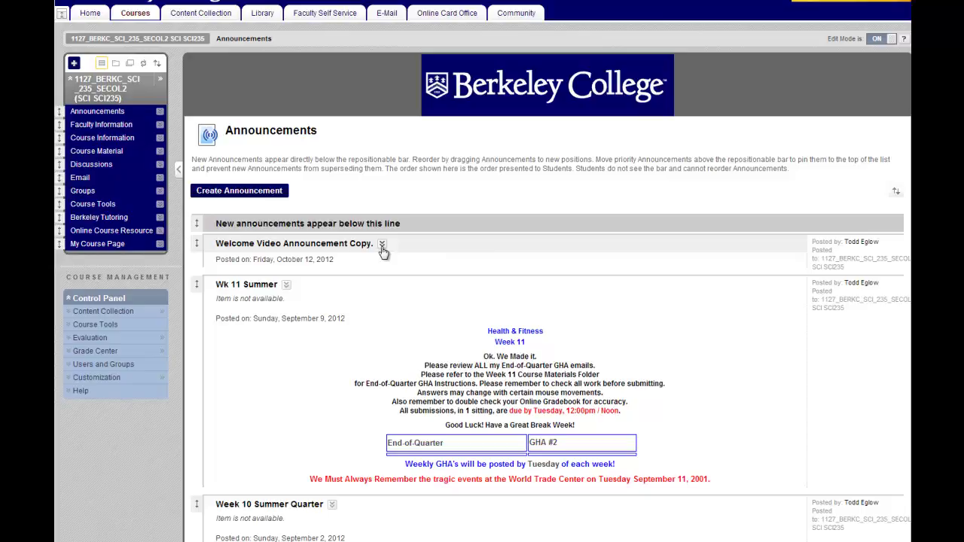
click(383, 247)
click(398, 273)
- Paste the copied video content into the empty announcement message and submit the announcement
click(463, 338)
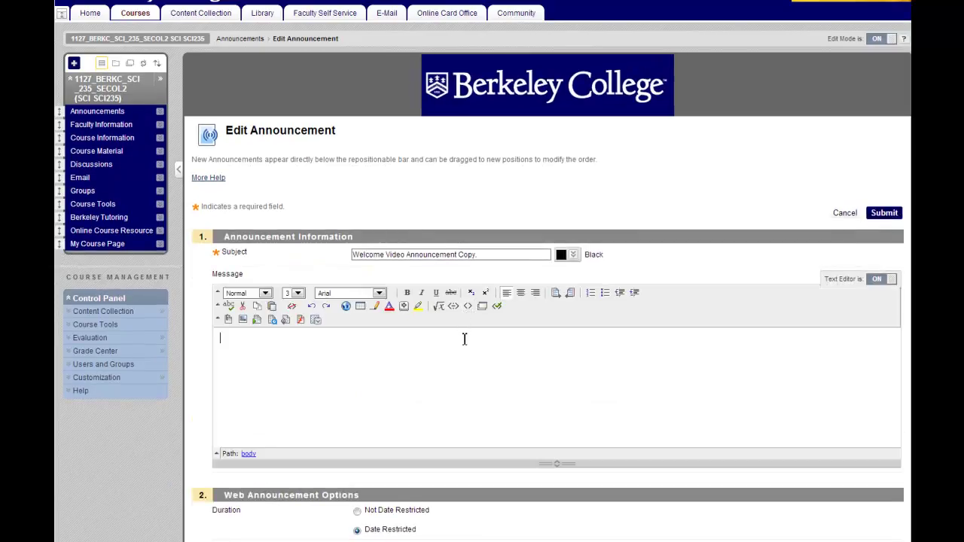
right_click(462, 347)
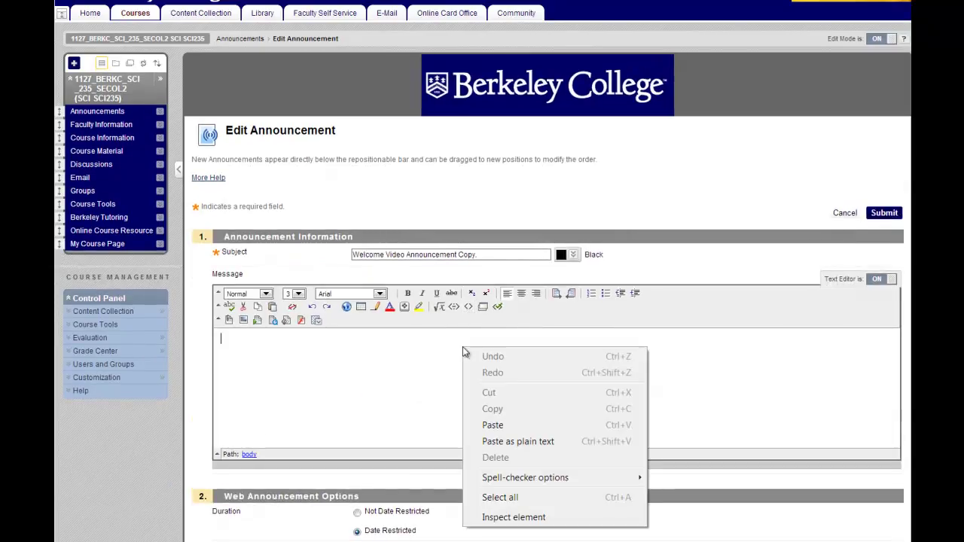
click(494, 425)
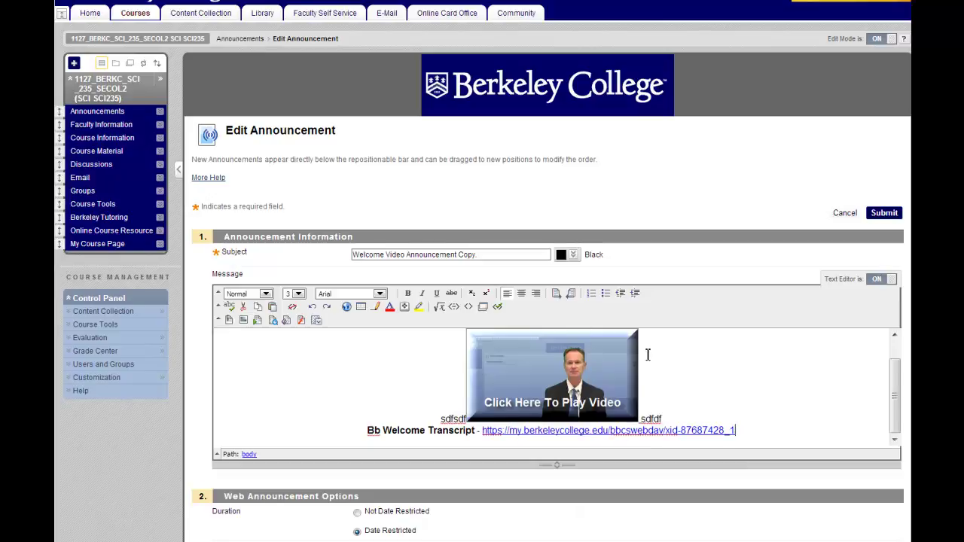
scroll(753, 349, up, 1)
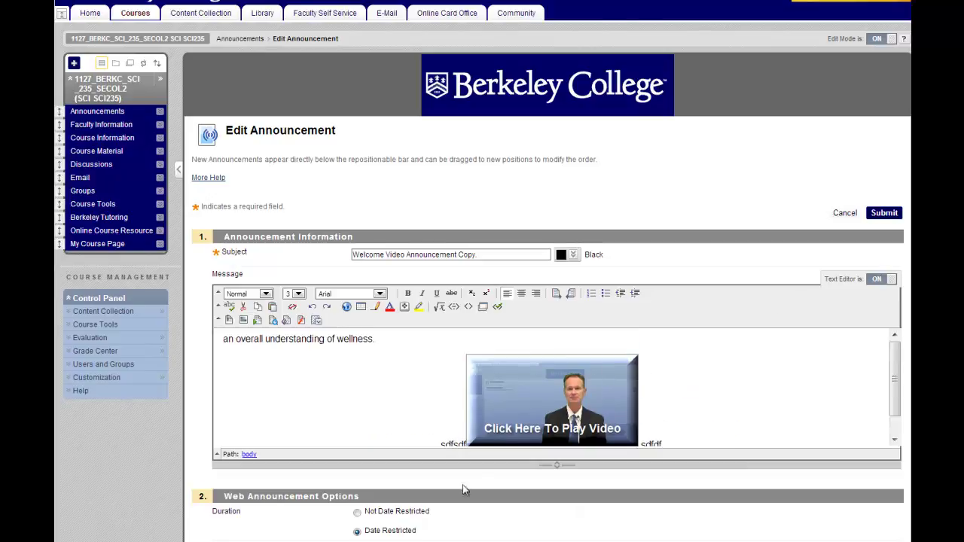
scroll(463, 490, down, 2)
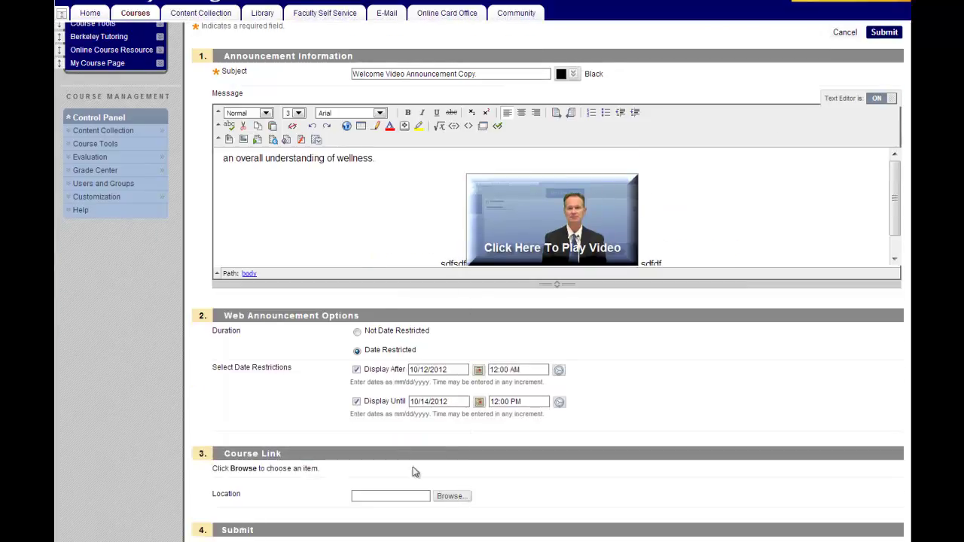
click(895, 35)
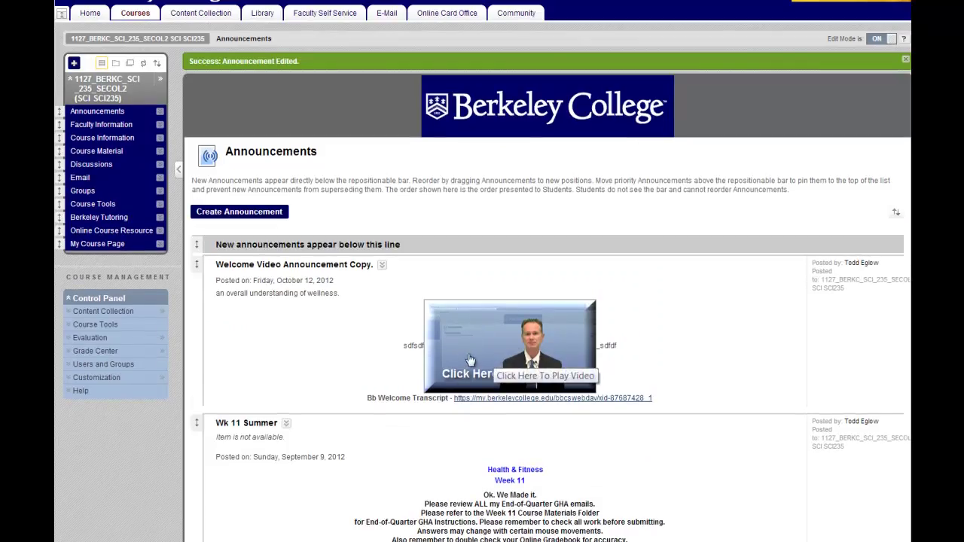
- Reopen "Welcome Video Announcement Copy." for editing and delete the line "an overall understanding of wellness." from its message
click(382, 265)
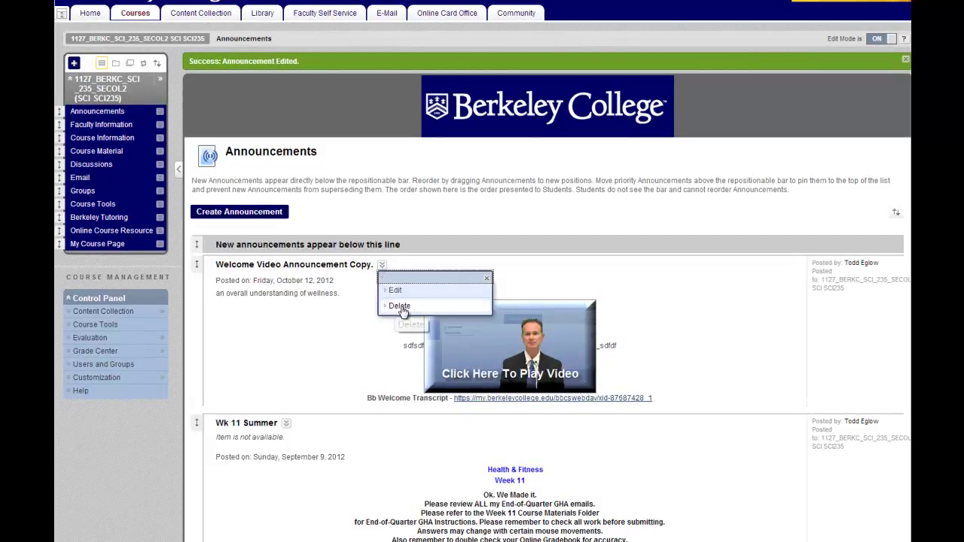
click(395, 290)
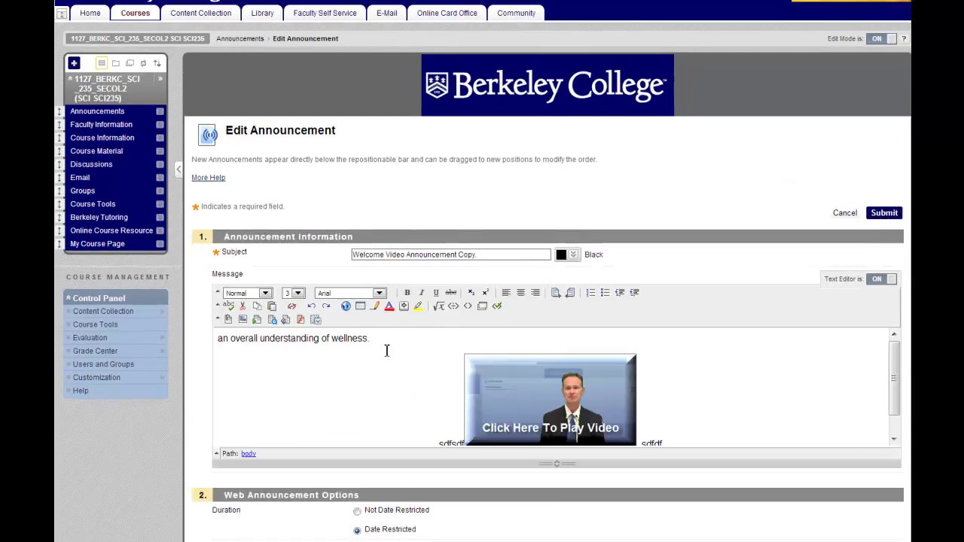
drag(372, 340, 210, 335)
key(BackSpace)
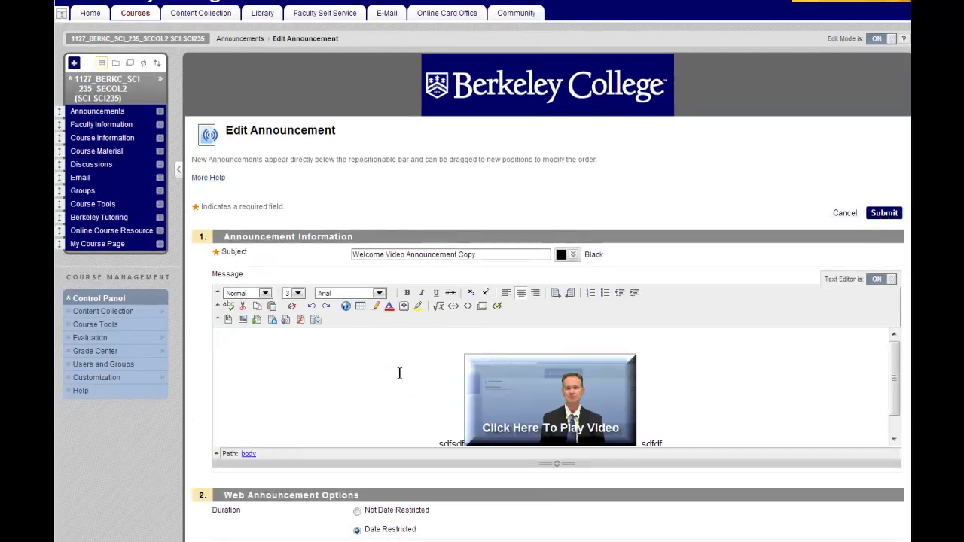
- Delete the placeholder text around the video image and the Bb Welcome Transcript line below it, and submit the announcement
drag(442, 438, 465, 439)
key(BackSpace)
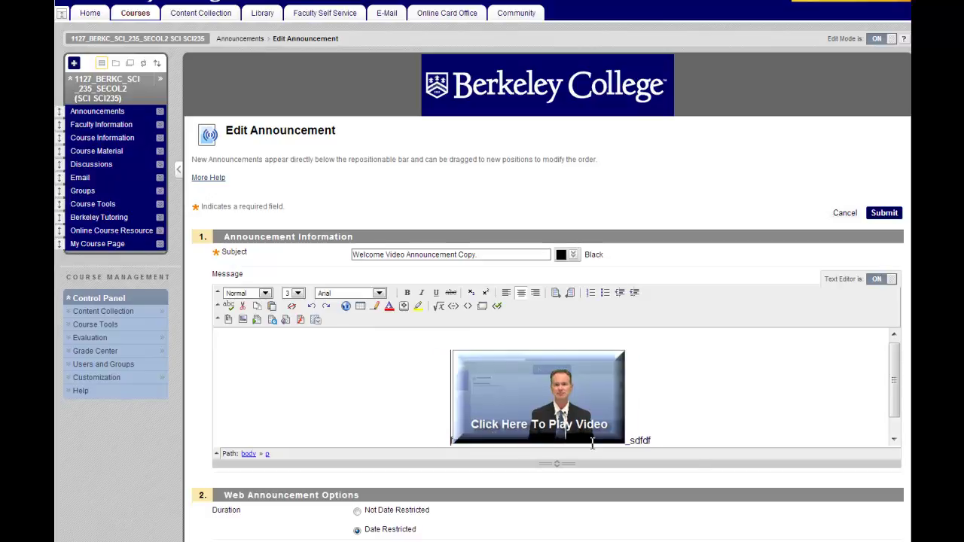
key(BackSpace)
key(BackSpace)
key(BackSpace)
key(BackSpace)
key(BackSpace)
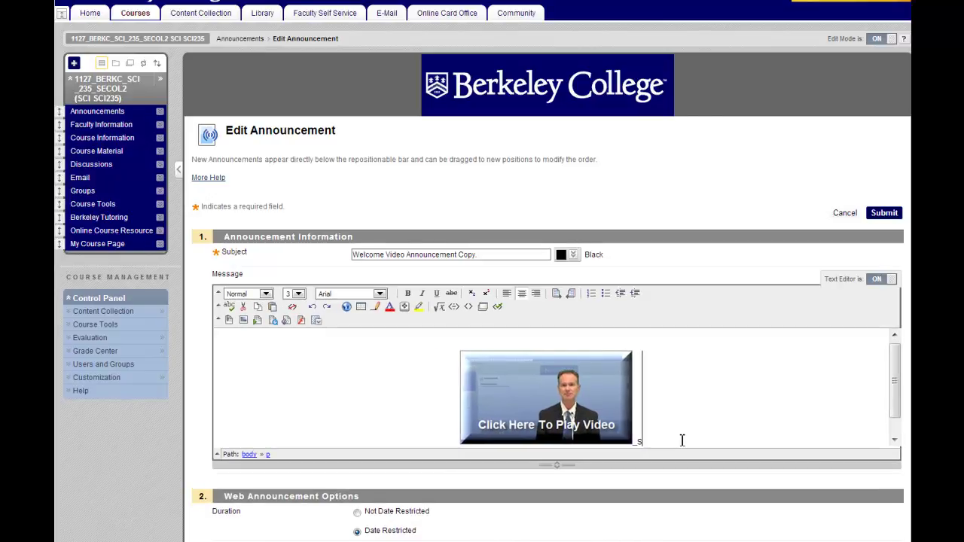
key(BackSpace)
drag(682, 439, 730, 451)
click(782, 400)
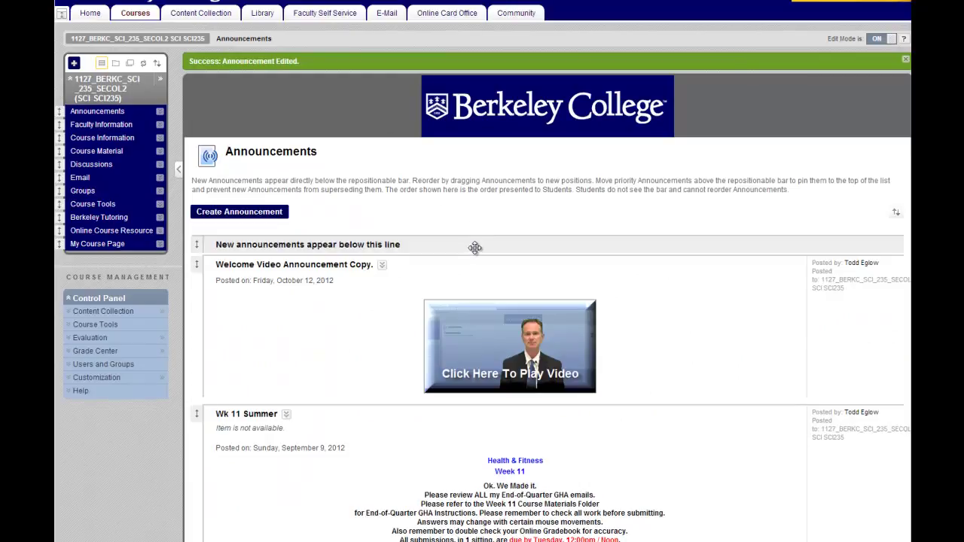
- Examine the video link's href address in the HTML source of "Welcome Video Announcement Copy.", and leave the editor without saving
click(382, 265)
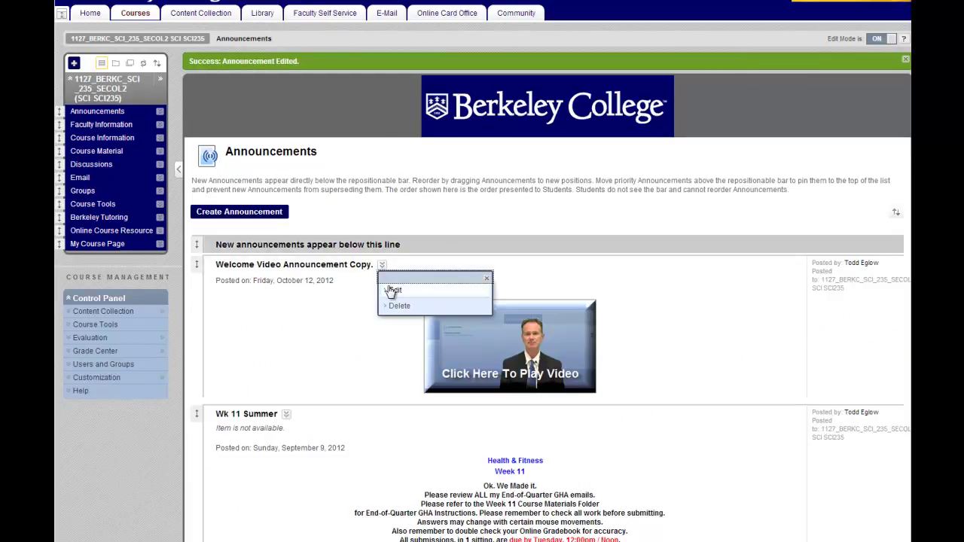
click(400, 297)
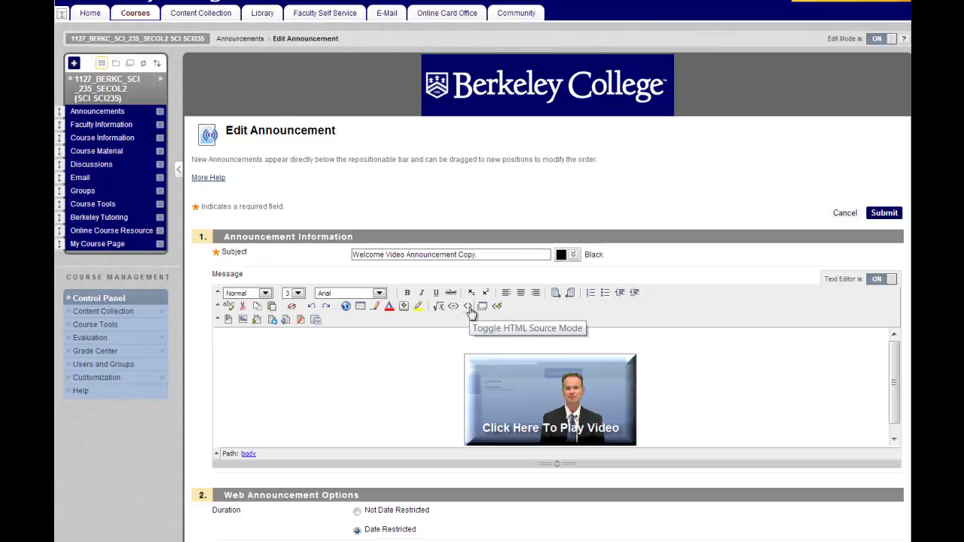
click(469, 308)
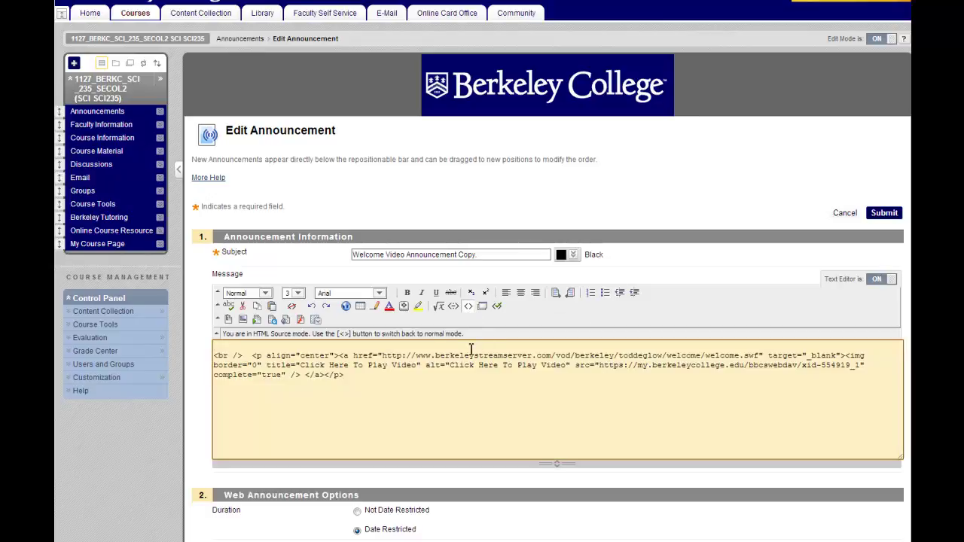
drag(353, 355, 762, 354)
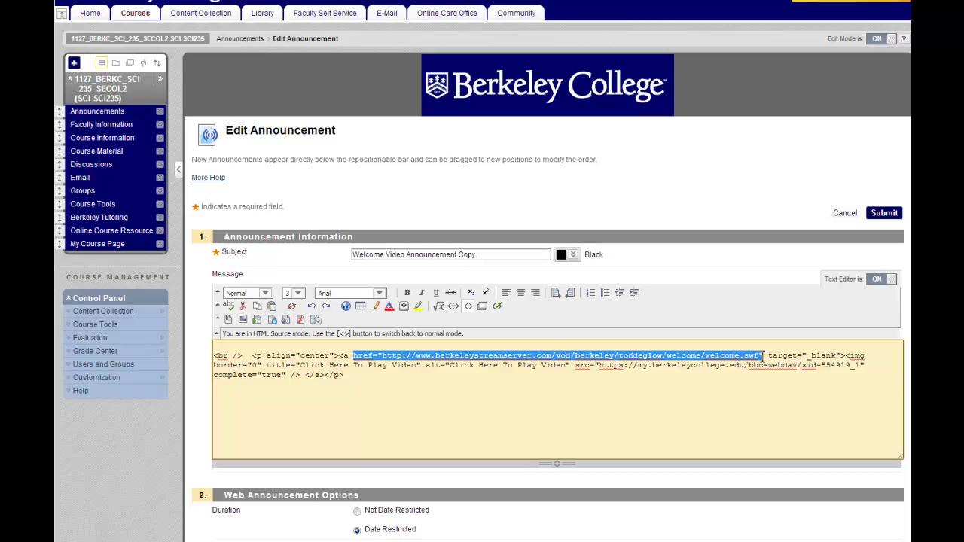
click(852, 213)
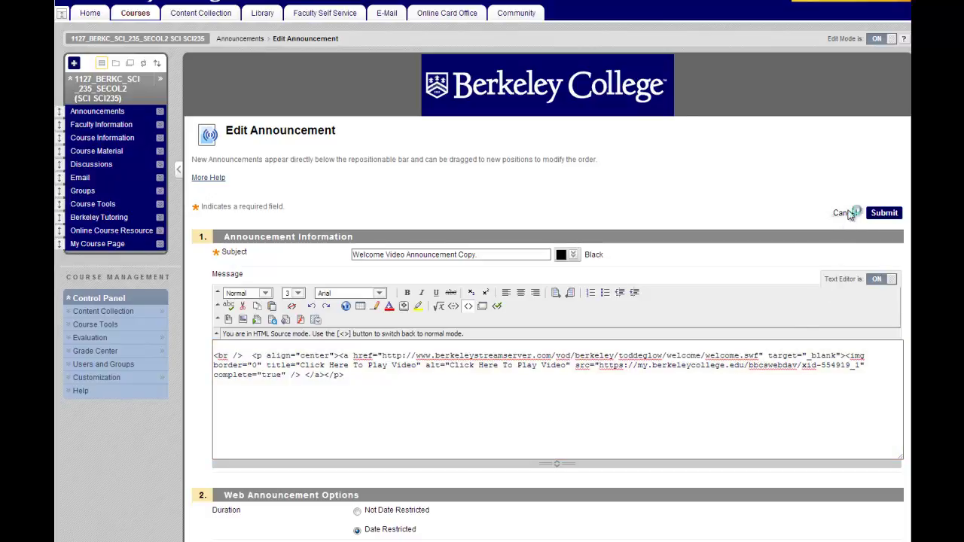